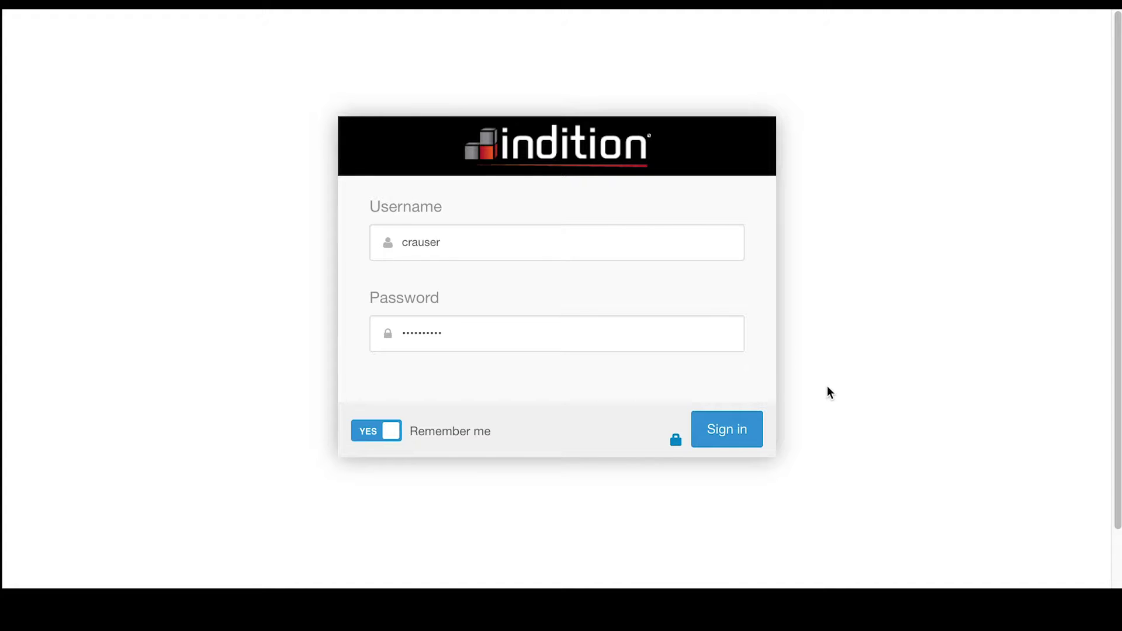
Sign in to the Indition account with the username and password
{"action": "left_click", "coordinate": [722, 430]}
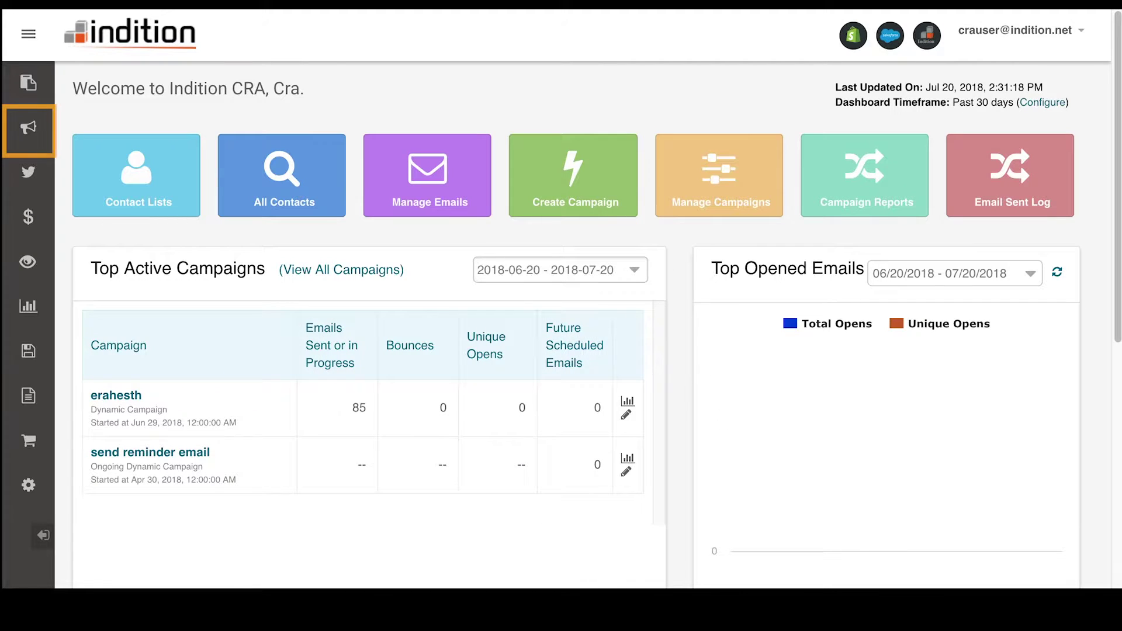
Open Manage Campaigns, keep the Status filter on Active, and start a new campaign
{"action": "left_click", "coordinate": [28, 130]}
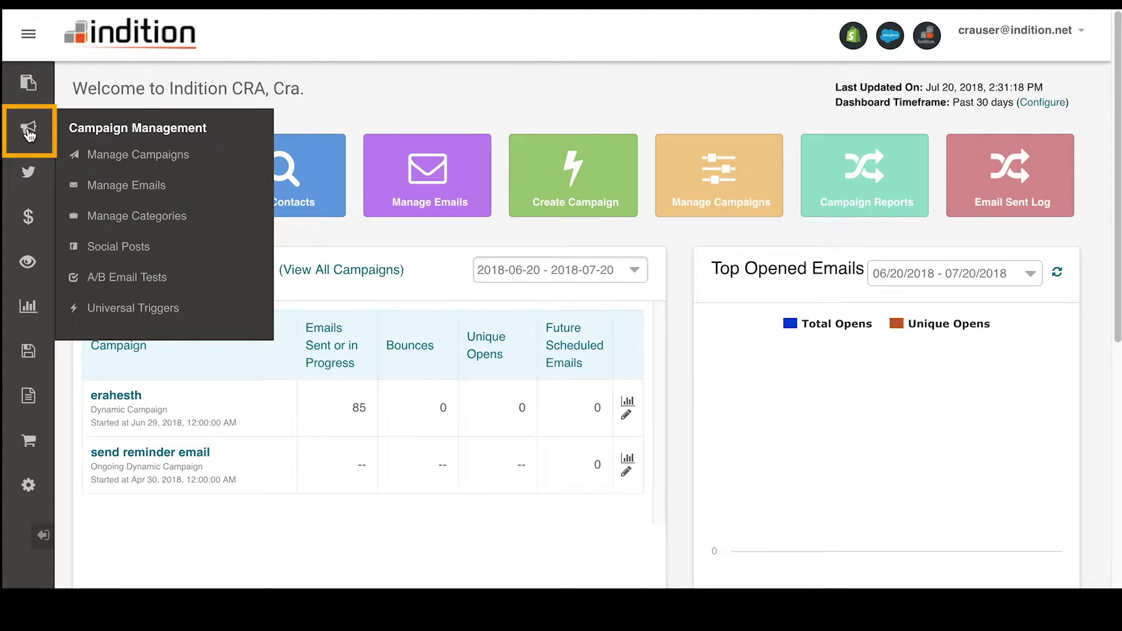
{"action": "left_click", "coordinate": [113, 156]}
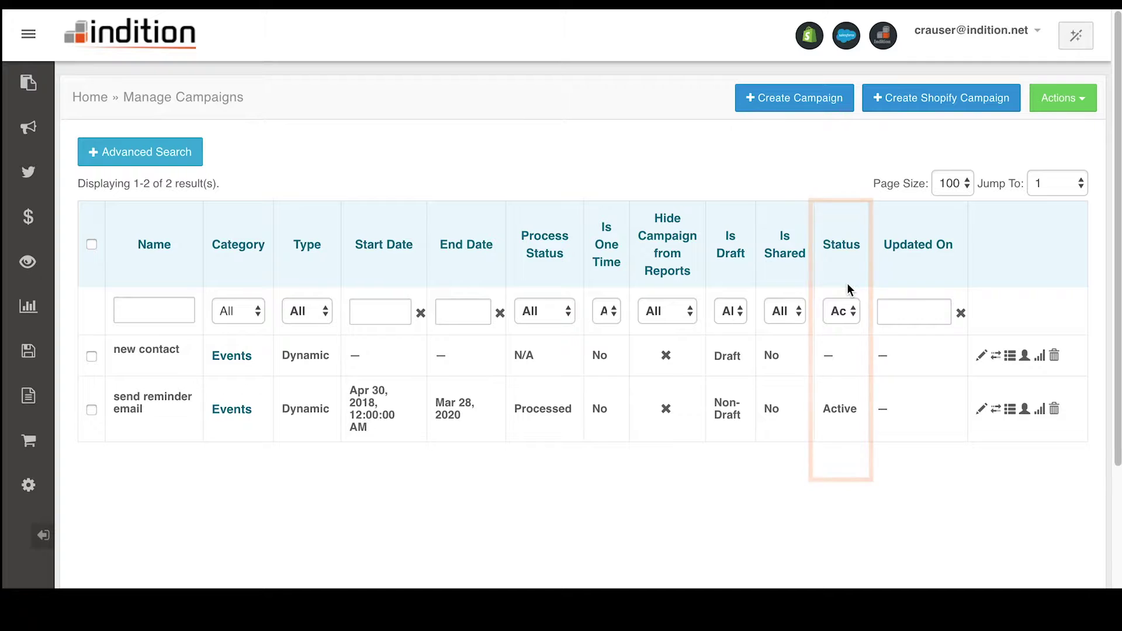
{"action": "left_click", "coordinate": [850, 311]}
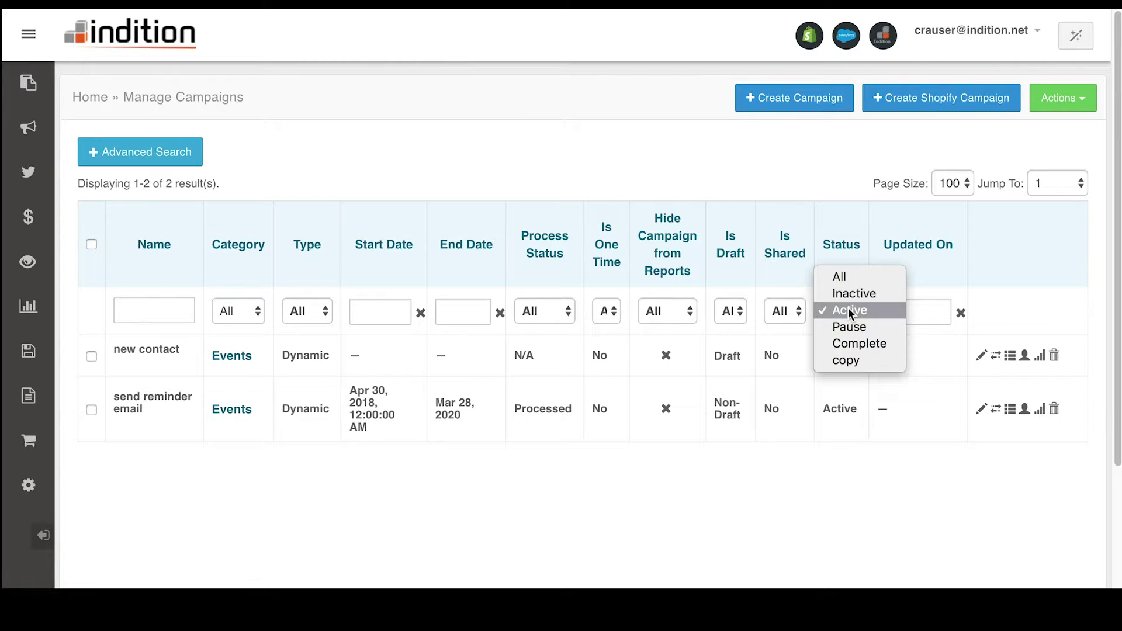
{"action": "left_click", "coordinate": [850, 311]}
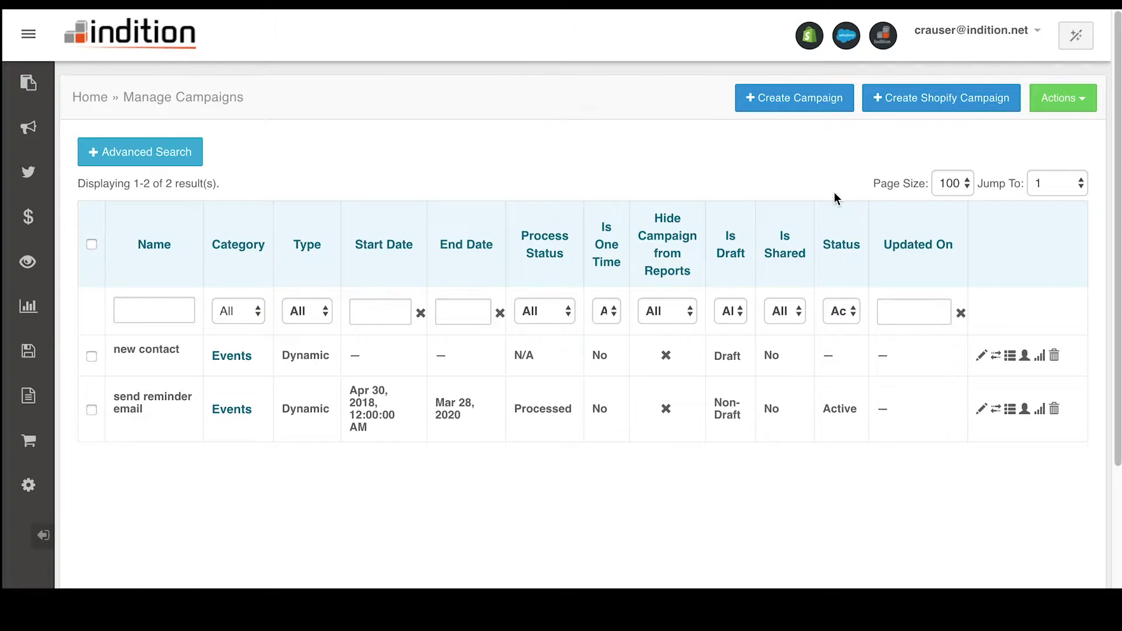
{"action": "left_click", "coordinate": [803, 98]}
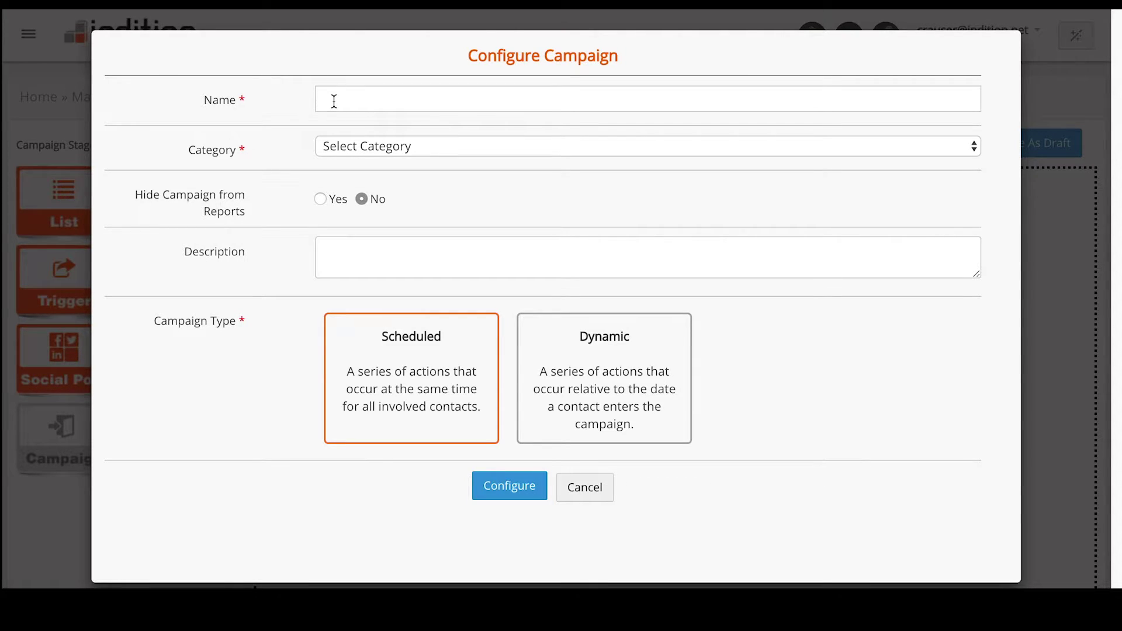
Name the scheduled campaign 'campaign#1', set category Automation, and confirm to open the builder
{"action": "left_click", "coordinate": [345, 100]}
{"action": "type", "text": "campaign#1"}
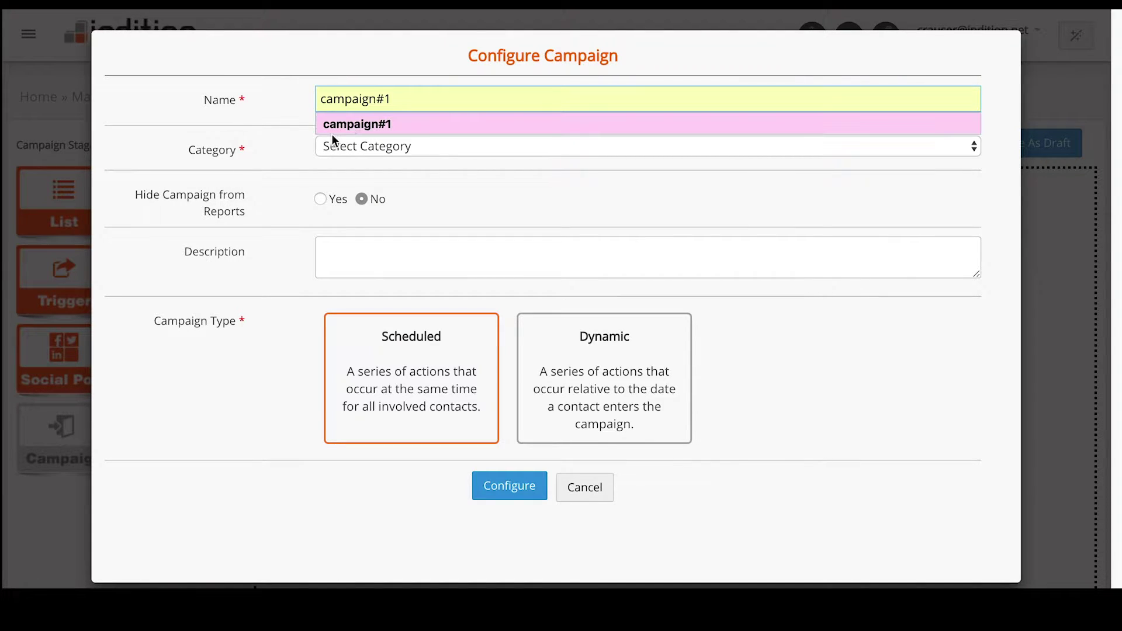
{"action": "left_click", "coordinate": [339, 125]}
{"action": "left_click", "coordinate": [352, 145]}
{"action": "key", "text": "Escape"}
{"action": "left_click", "coordinate": [332, 250]}
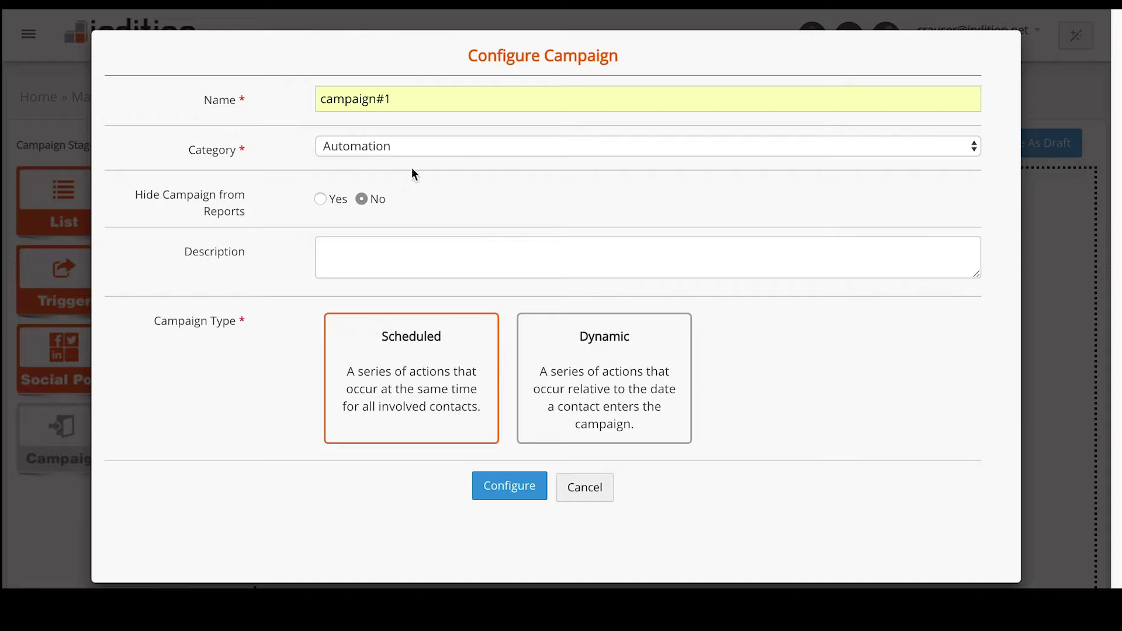
{"action": "left_click", "coordinate": [506, 487]}
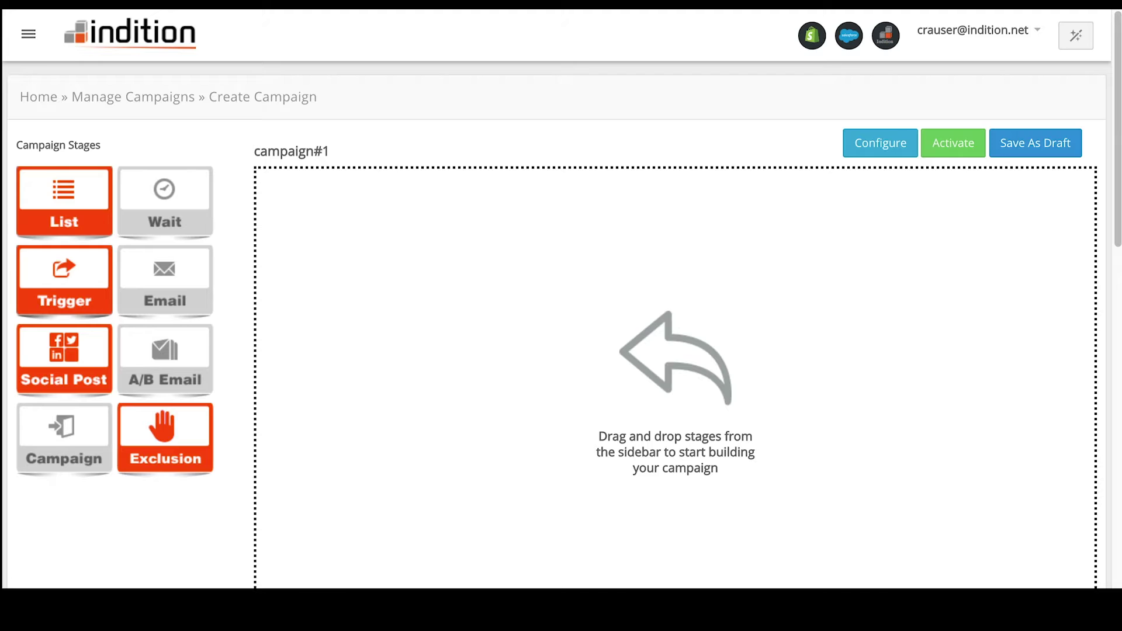
Add a List stage to the canvas targeting Demo Test List (3115 contacts)
{"action": "left_click_drag", "start_coordinate": [50, 212], "coordinate": [407, 256]}
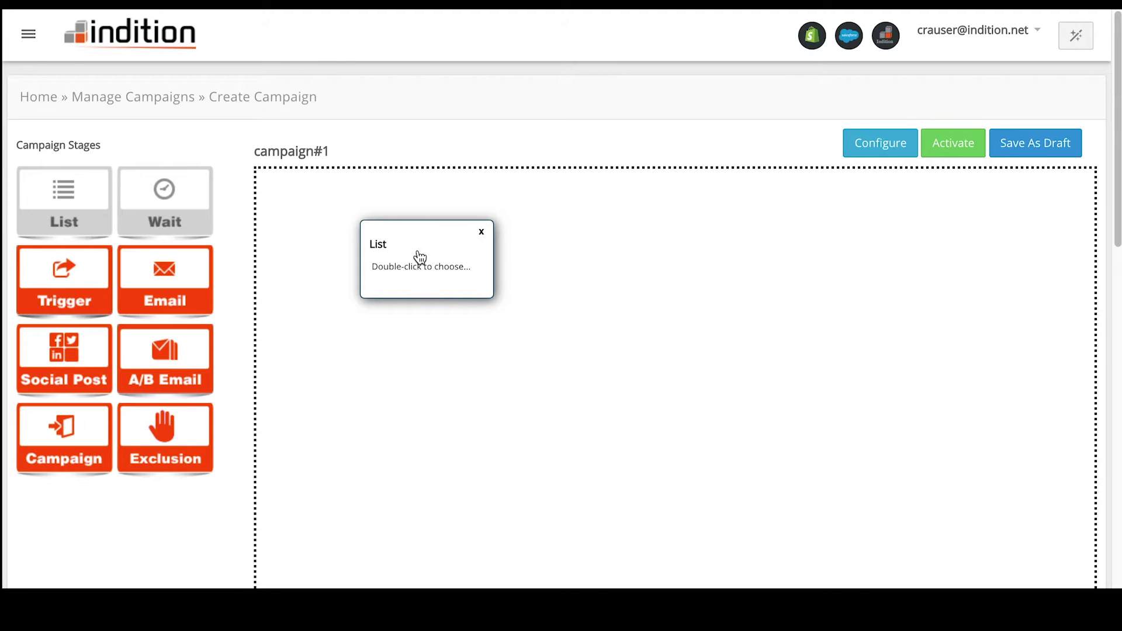
{"action": "double_click", "coordinate": [420, 257]}
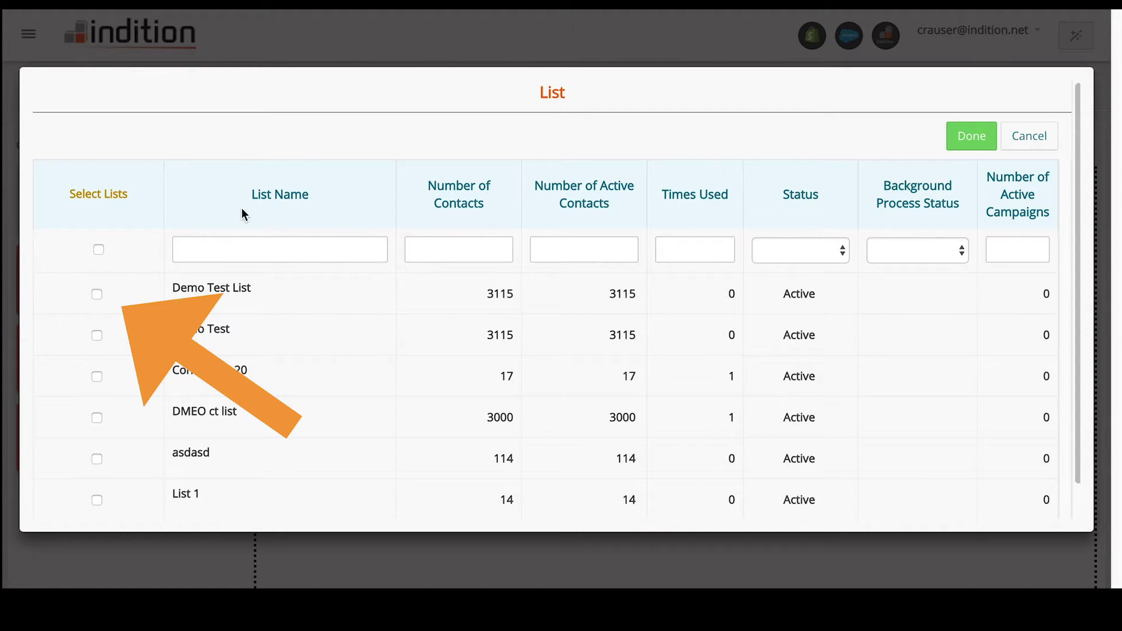
{"action": "left_click", "coordinate": [97, 294]}
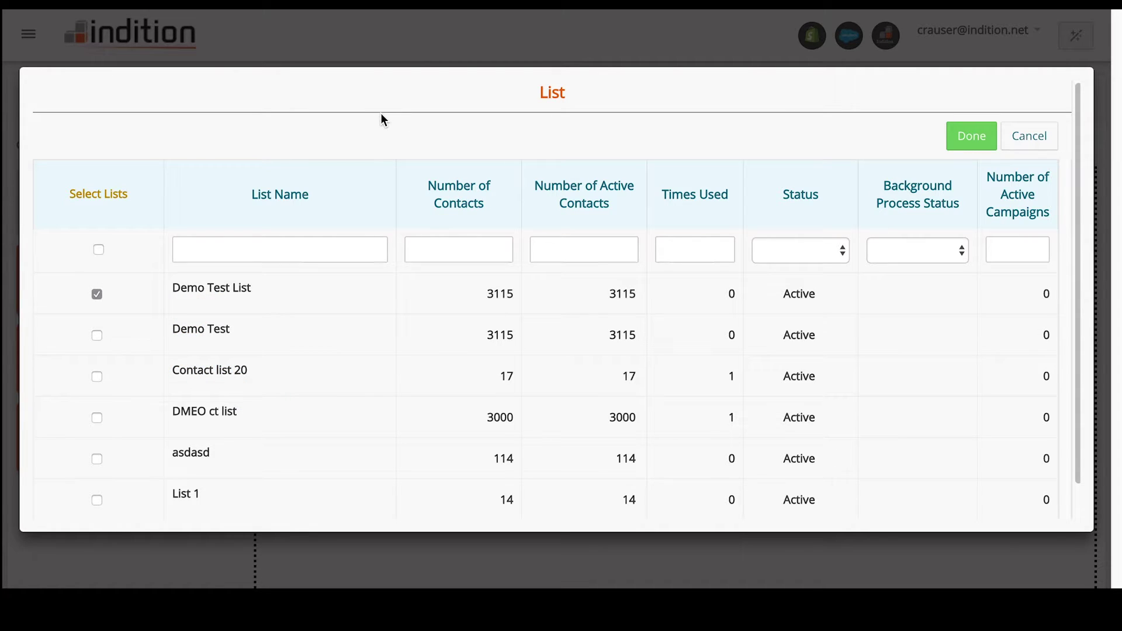
{"action": "left_click", "coordinate": [973, 139]}
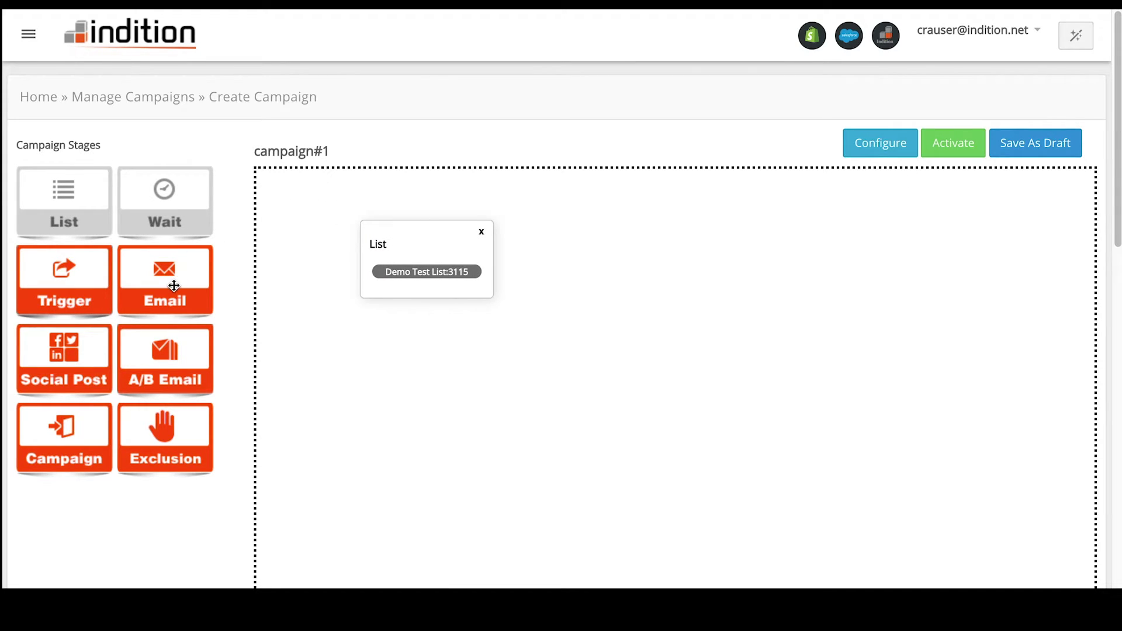
Place an Email stage after the List stage and bring up its settings
{"action": "left_click_drag", "start_coordinate": [174, 286], "coordinate": [624, 302]}
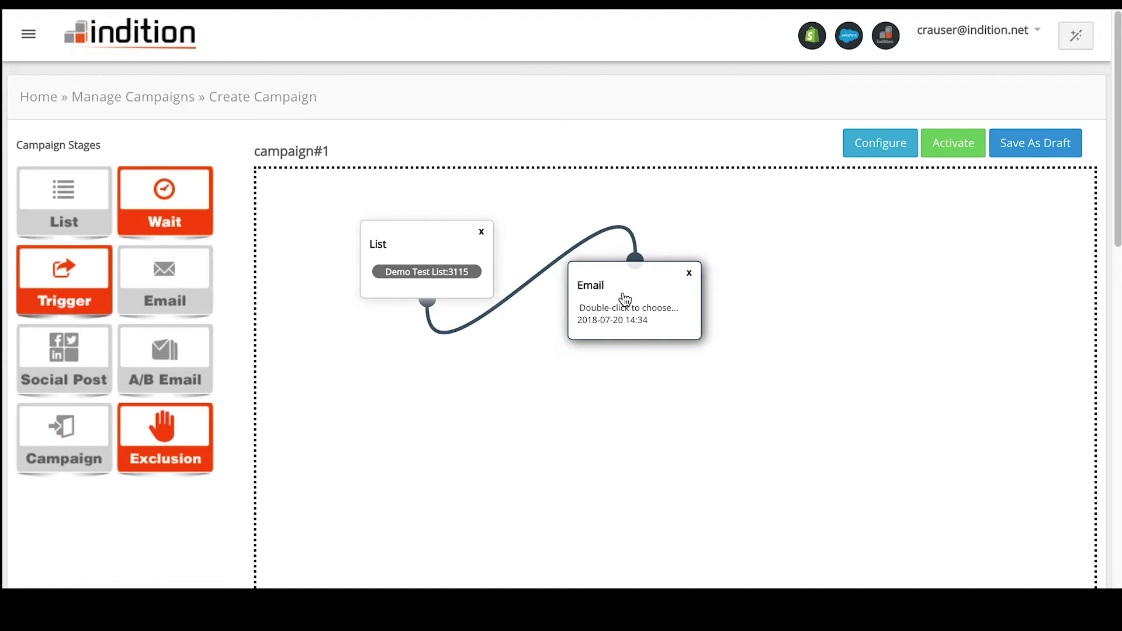
{"action": "double_click", "coordinate": [624, 301]}
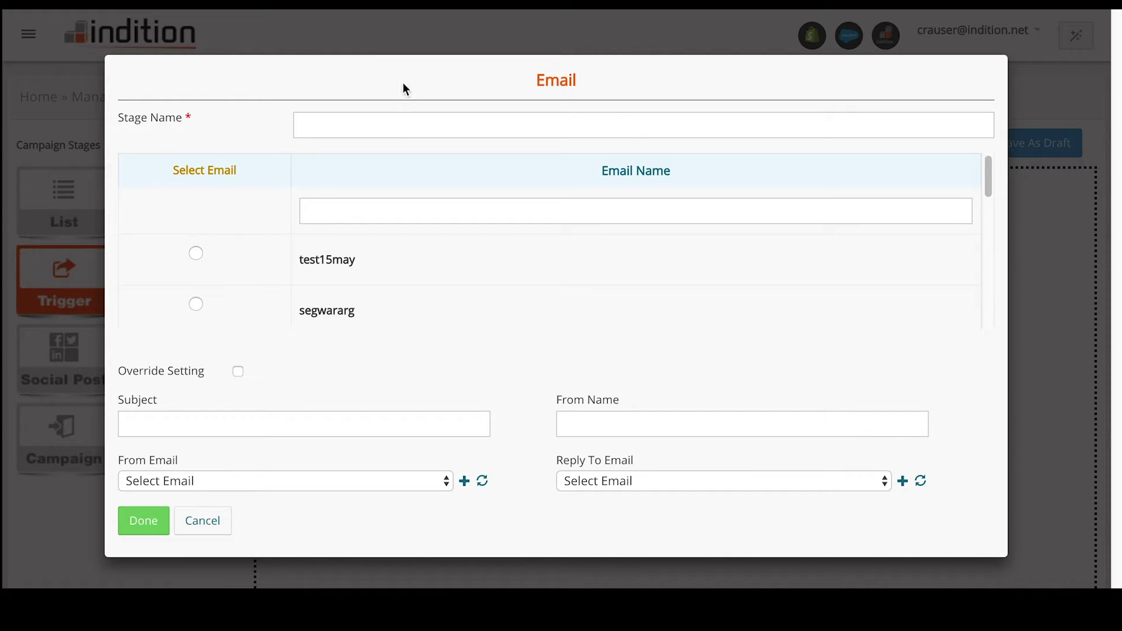
Name the Email stage 'Campaign#1', send test15may, with subject 'test email subject'
{"action": "left_click", "coordinate": [366, 123]}
{"action": "type", "text": "Campaign#1"}
{"action": "left_click", "coordinate": [196, 254]}
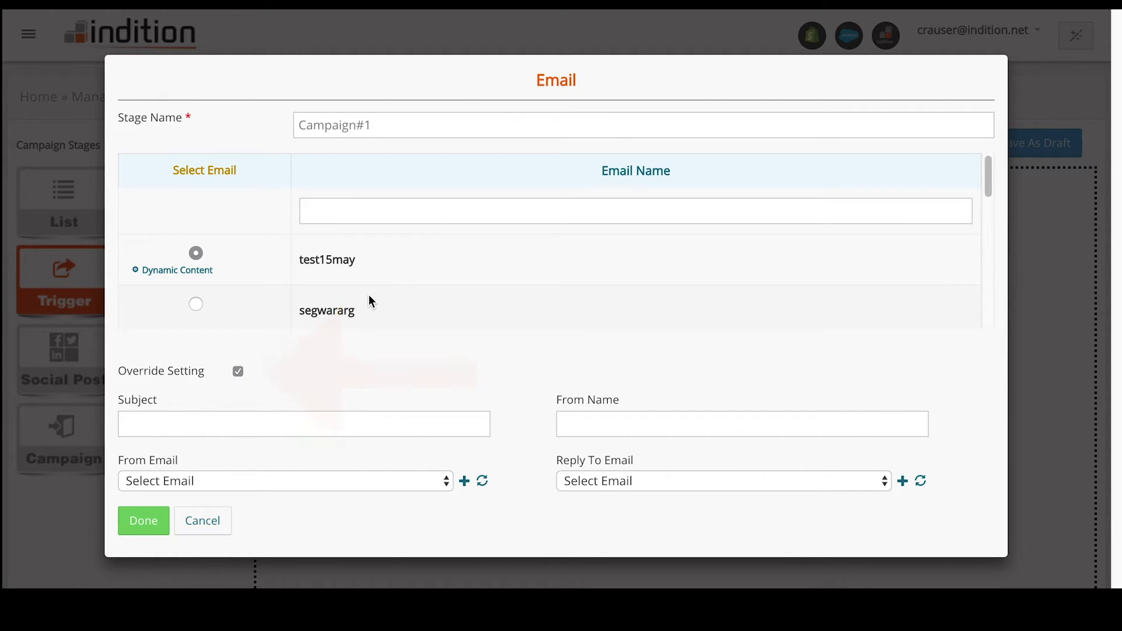
{"action": "left_click", "coordinate": [257, 424]}
{"action": "type", "text": "test email subject"}
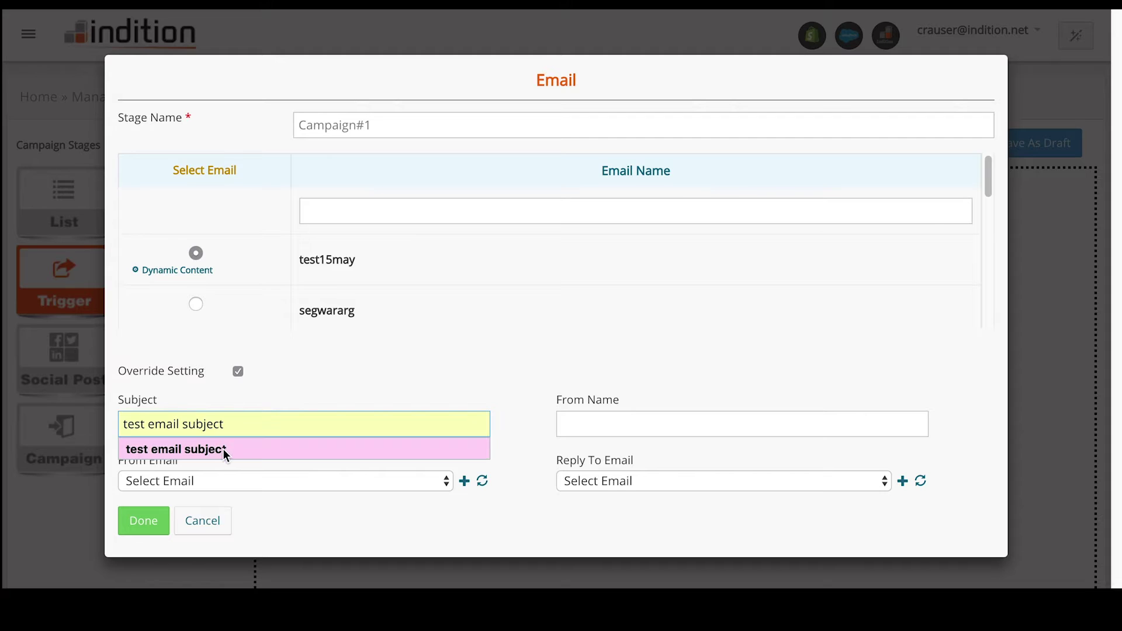
{"action": "left_click", "coordinate": [222, 449]}
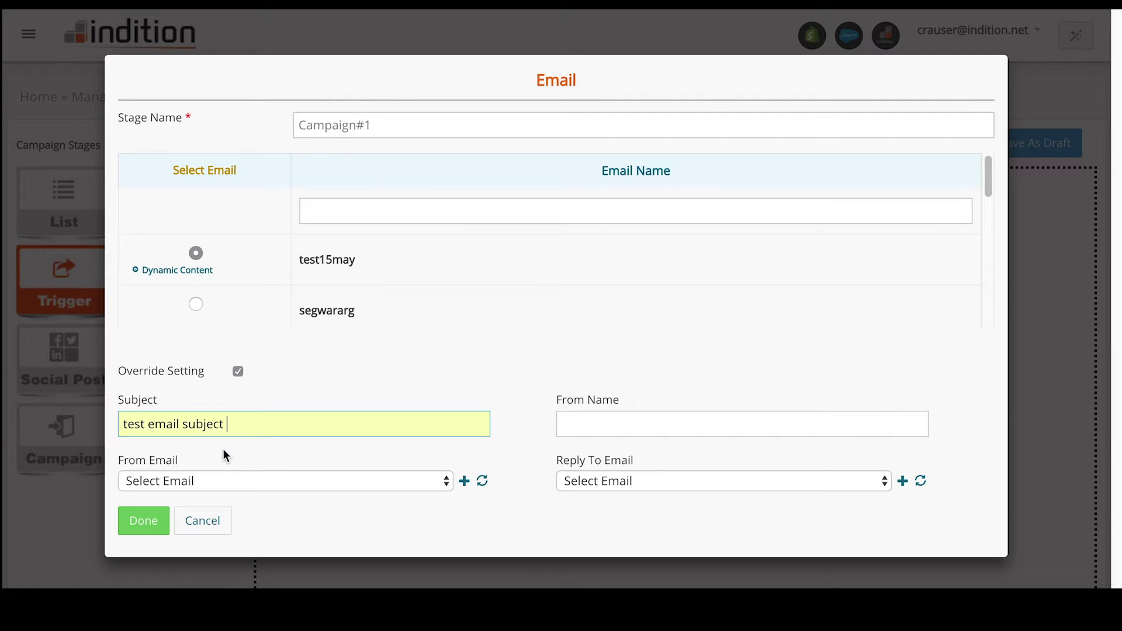
Set sender name 'test', use the demo address as From and Reply To, and save
{"action": "left_click", "coordinate": [628, 422]}
{"action": "type", "text": "test"}
{"action": "key", "text": "Tab"}
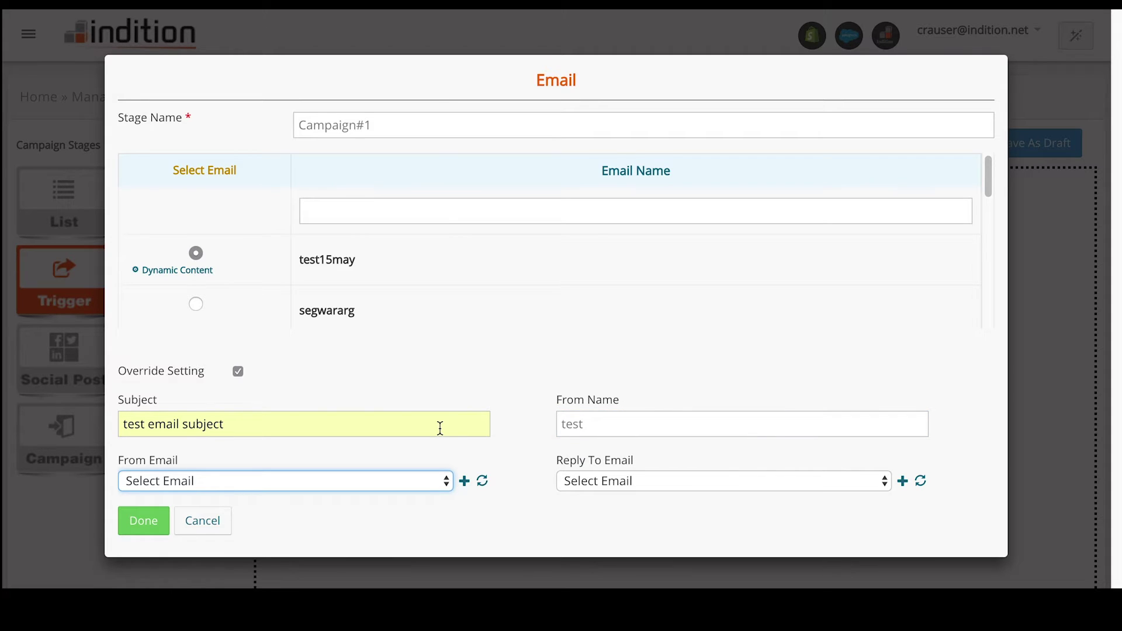
{"action": "left_click", "coordinate": [420, 474]}
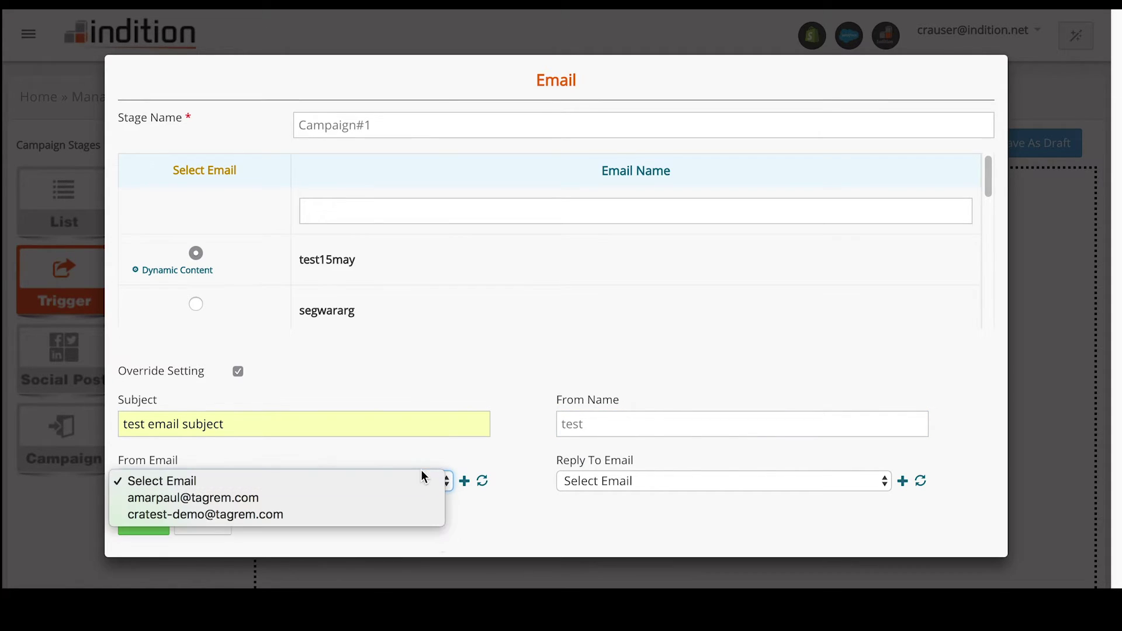
{"action": "left_click", "coordinate": [232, 514]}
{"action": "left_click", "coordinate": [670, 483]}
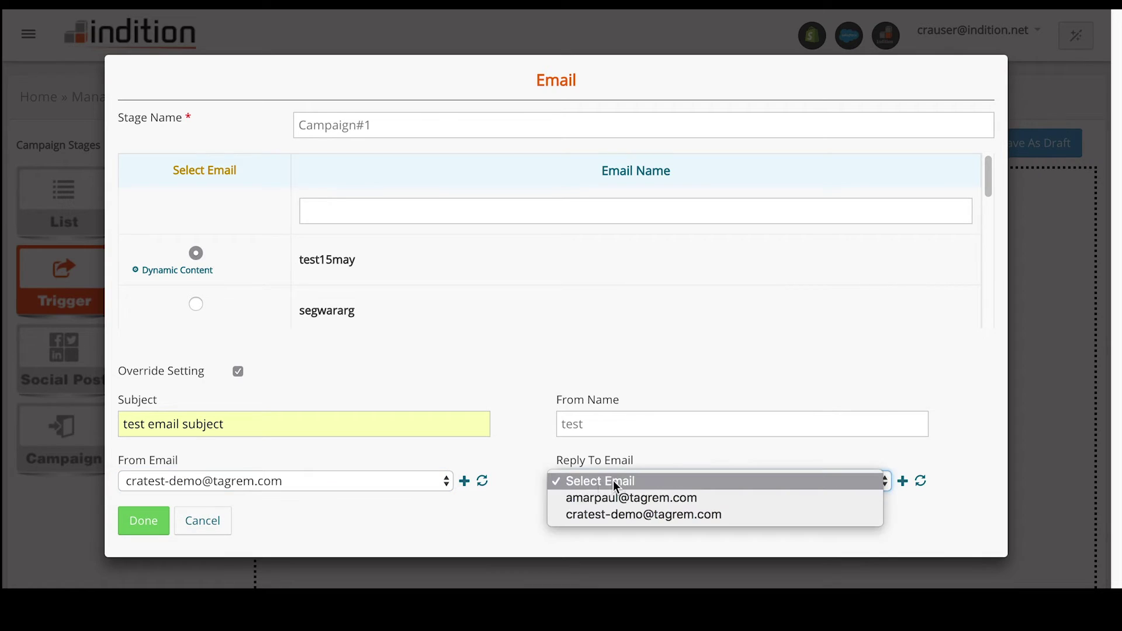
{"action": "left_click", "coordinate": [595, 514]}
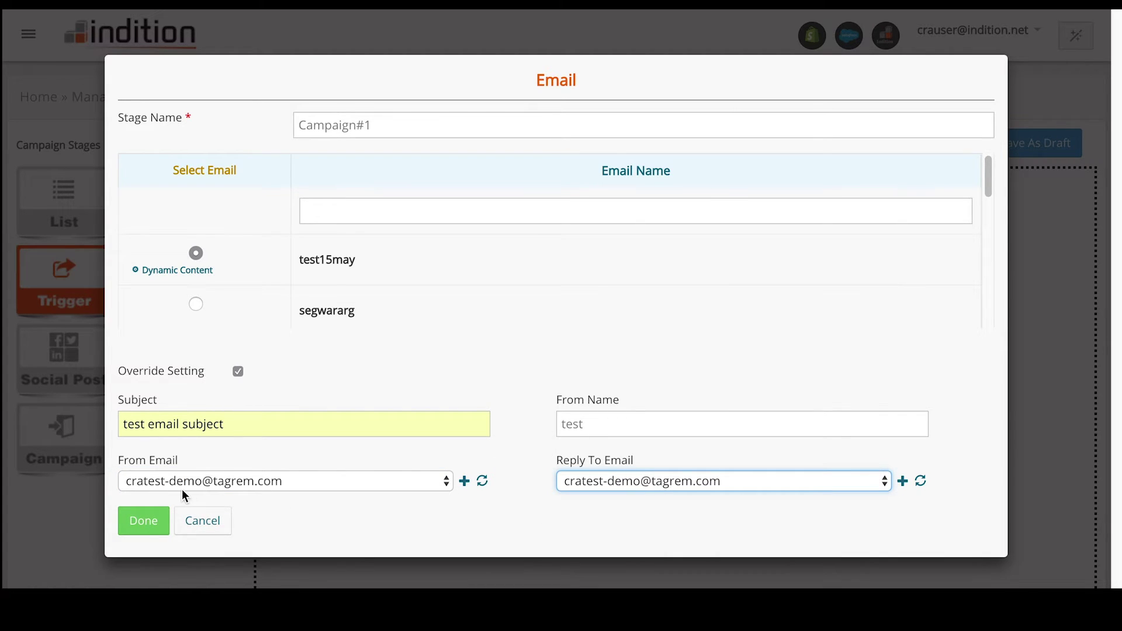
{"action": "left_click", "coordinate": [444, 510]}
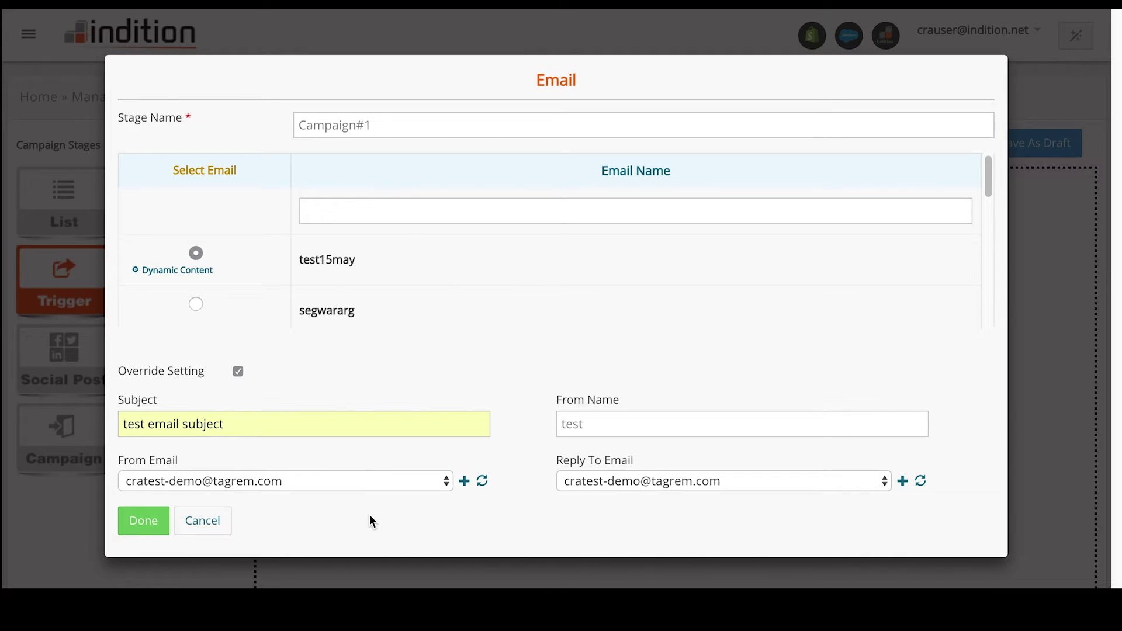
{"action": "left_click", "coordinate": [141, 526]}
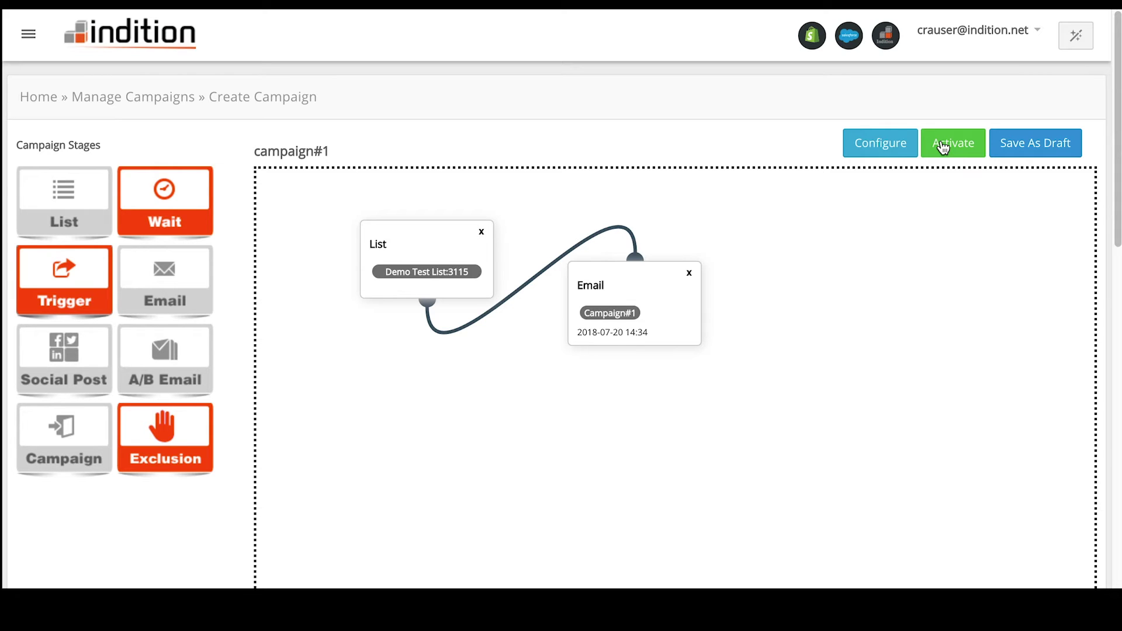
Begin activating campaign#1, choosing Schedule rather than immediate start
{"action": "left_click", "coordinate": [947, 140]}
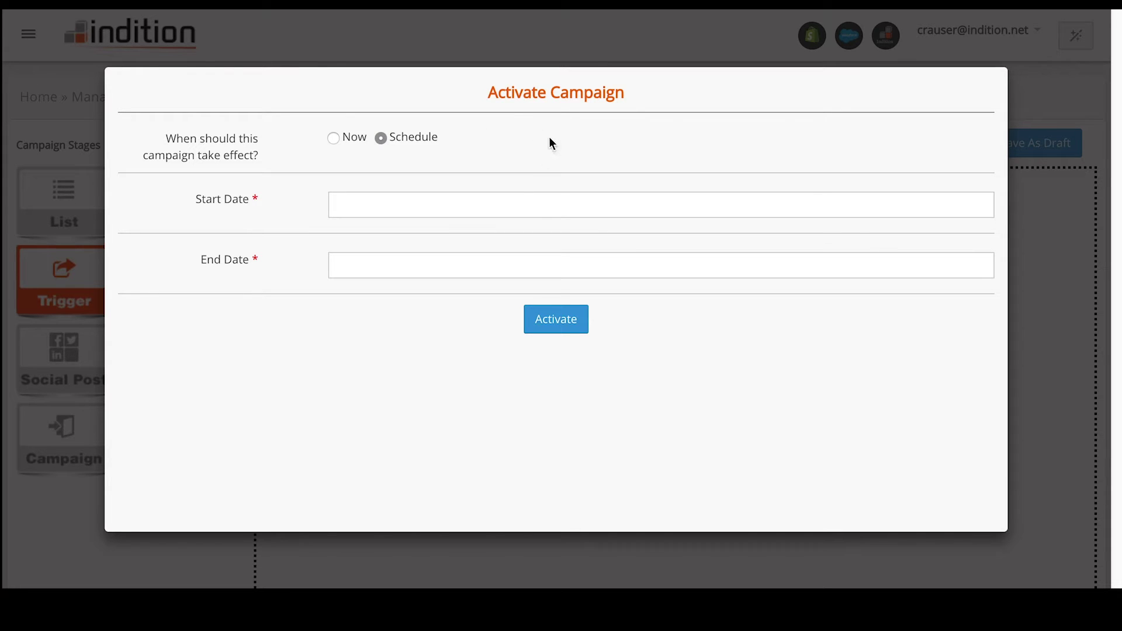
{"action": "left_click", "coordinate": [334, 139]}
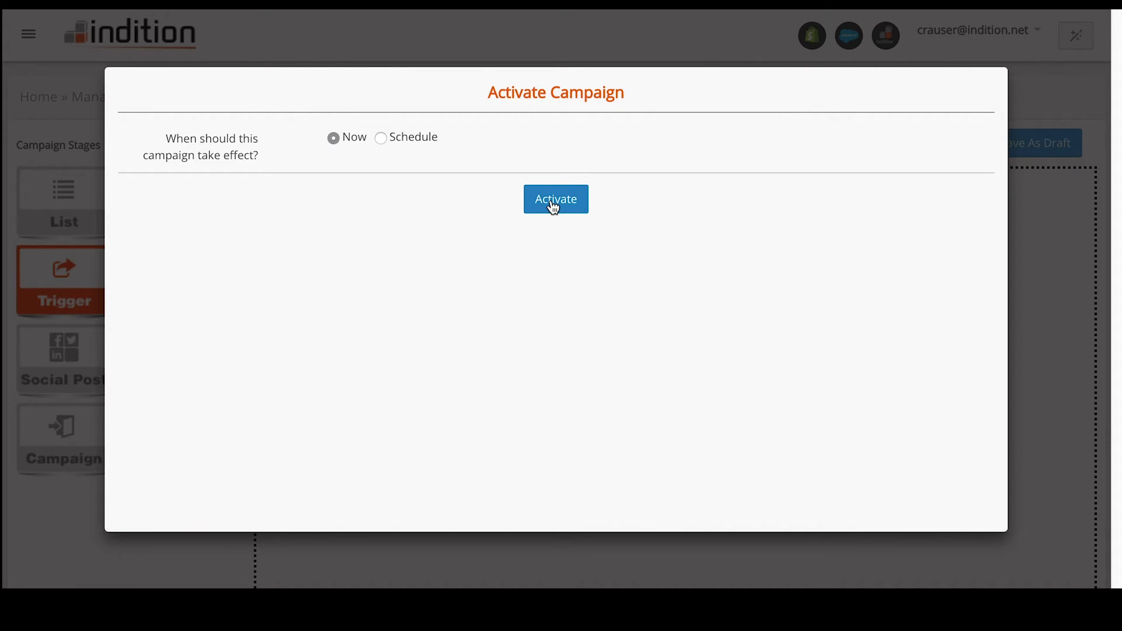
{"action": "left_click", "coordinate": [380, 139]}
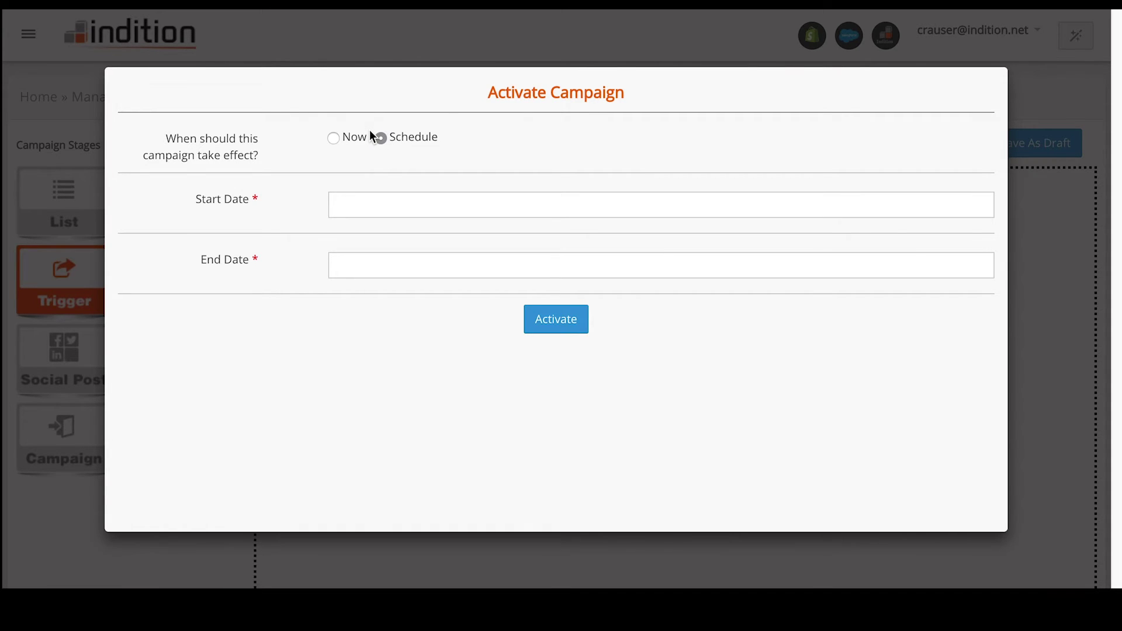
{"action": "left_click", "coordinate": [353, 209]}
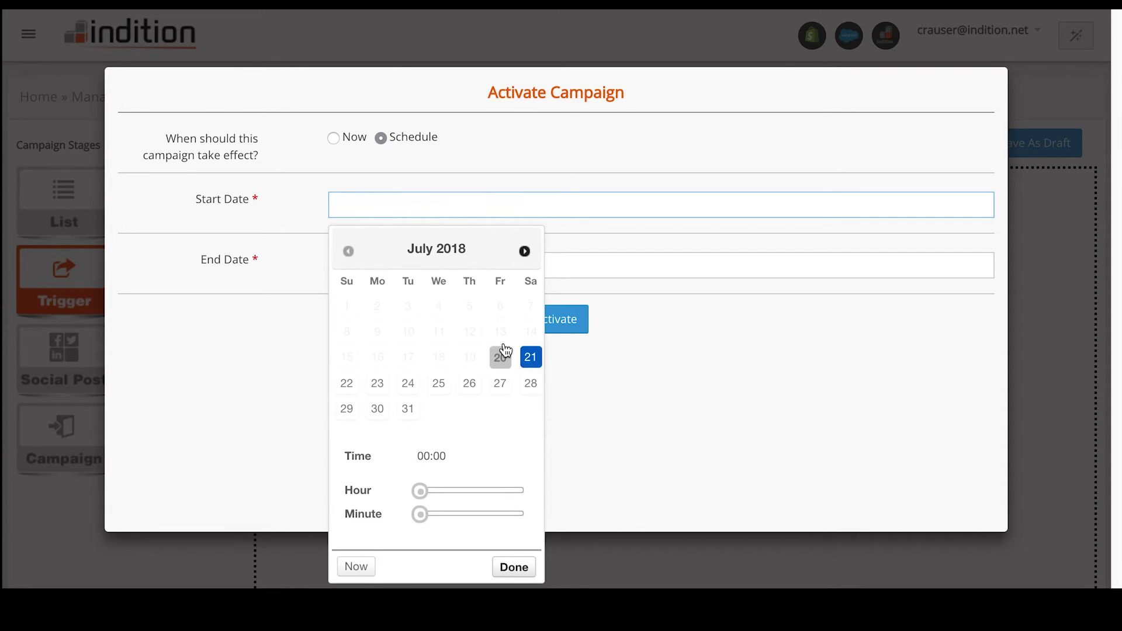
{"action": "left_click", "coordinate": [530, 357]}
{"action": "left_click_drag", "start_coordinate": [422, 490], "coordinate": [456, 490]}
{"action": "left_click", "coordinate": [513, 567]}
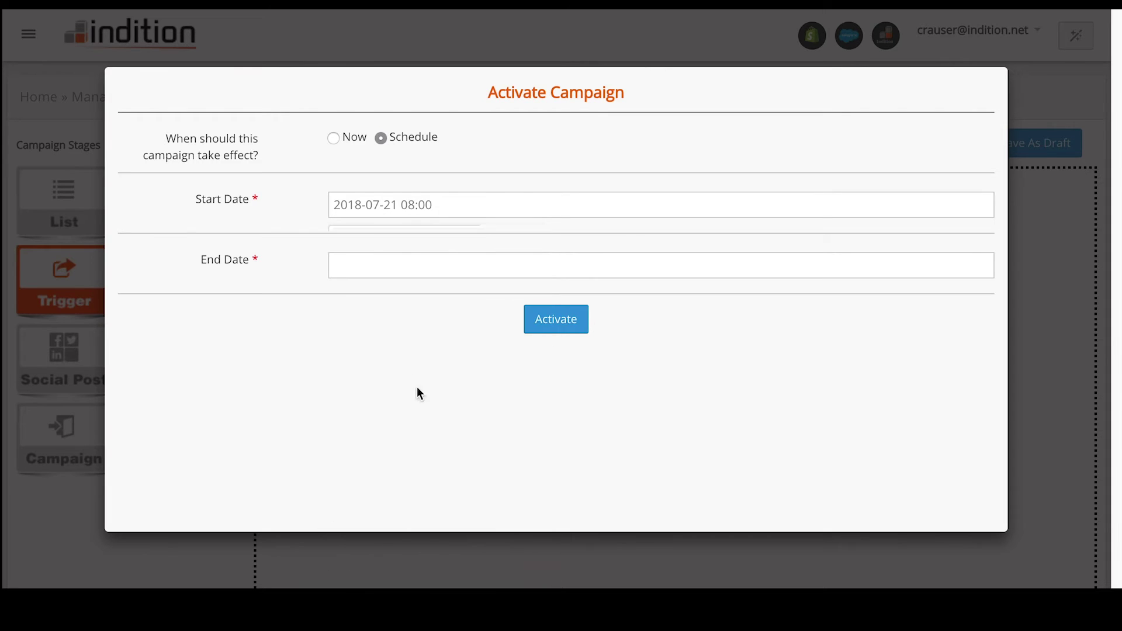
{"action": "left_click", "coordinate": [343, 265]}
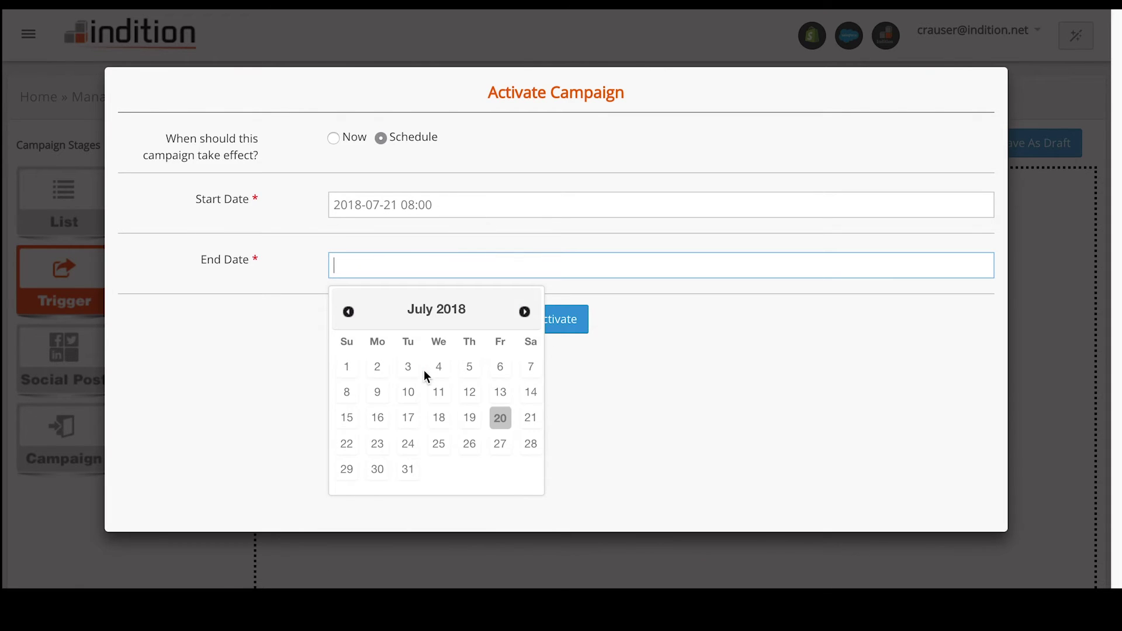
{"action": "left_click", "coordinate": [439, 444]}
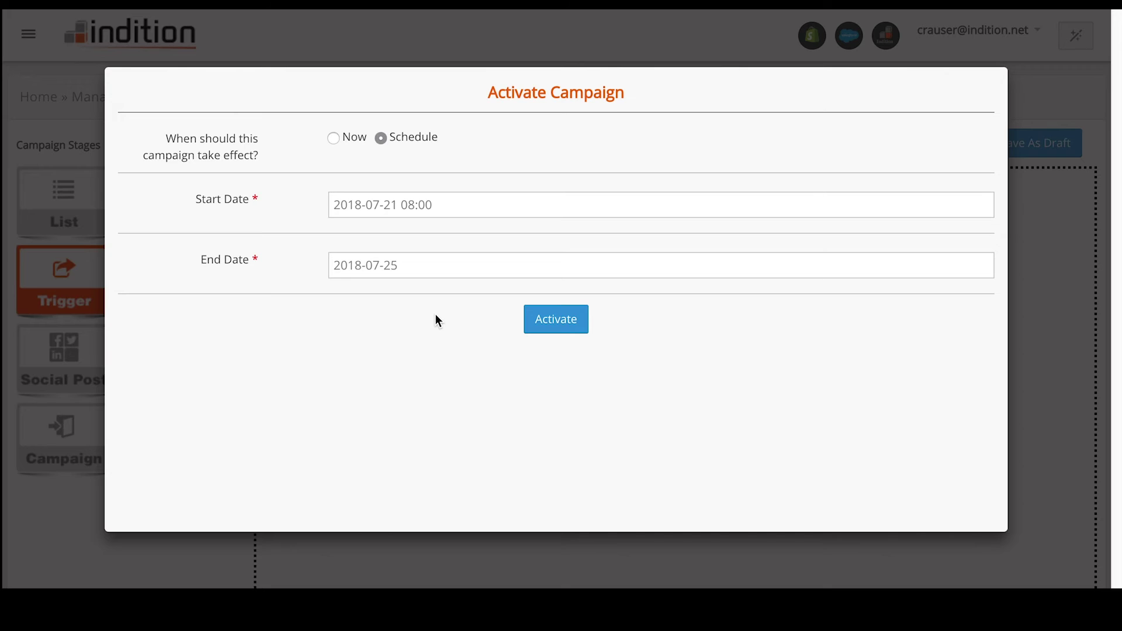
{"action": "left_click", "coordinate": [567, 332]}
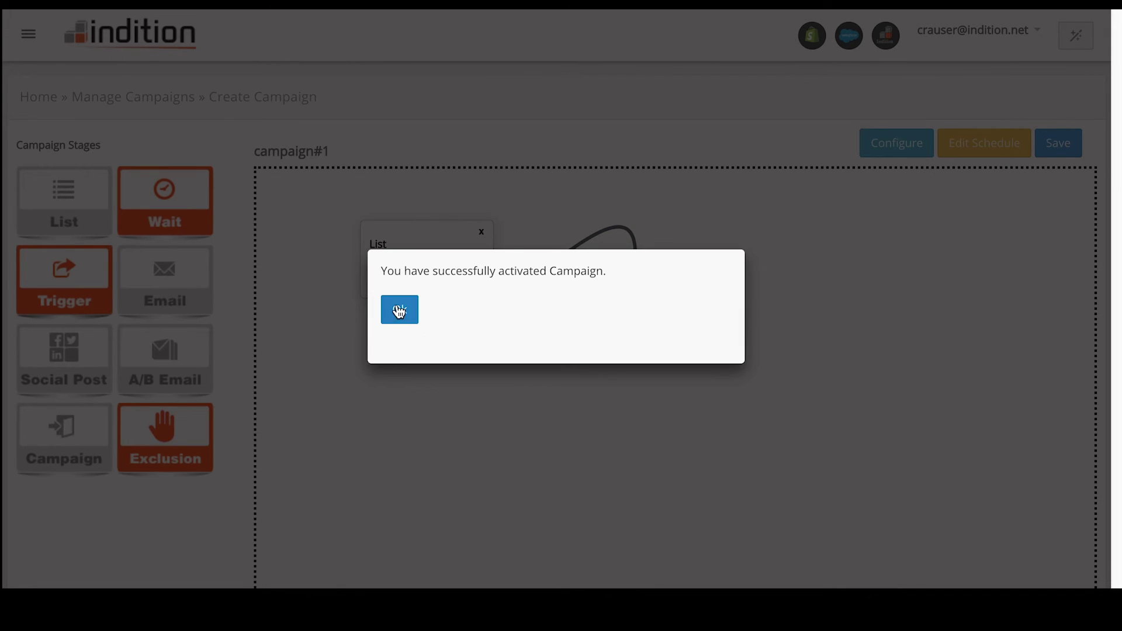
Close the 'successfully activated Campaign' confirmation with OK
{"action": "left_click", "coordinate": [400, 313]}
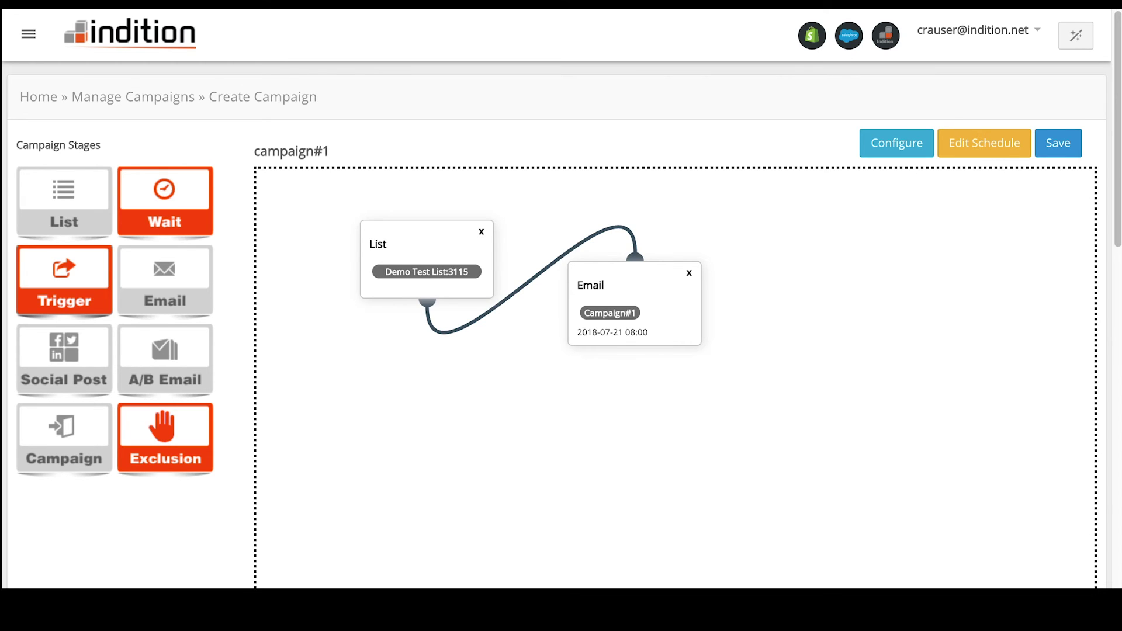
Return to Manage Campaigns and highlight campaign#1's 'Yet to process' status
{"action": "left_click", "coordinate": [148, 104]}
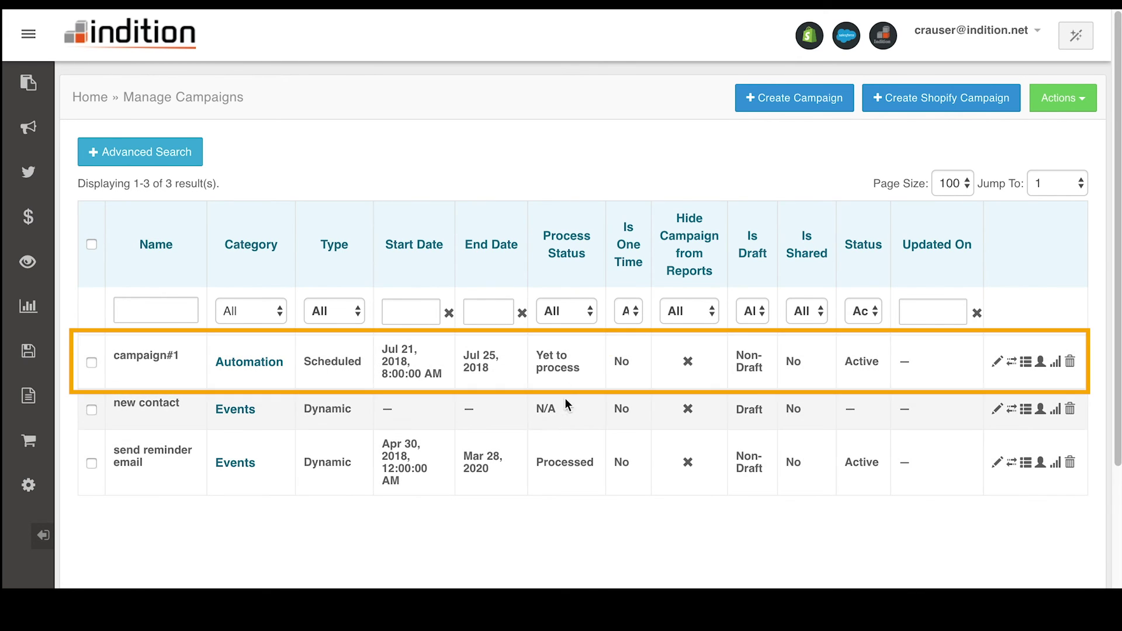
{"action": "left_click_drag", "start_coordinate": [534, 353], "coordinate": [581, 374]}
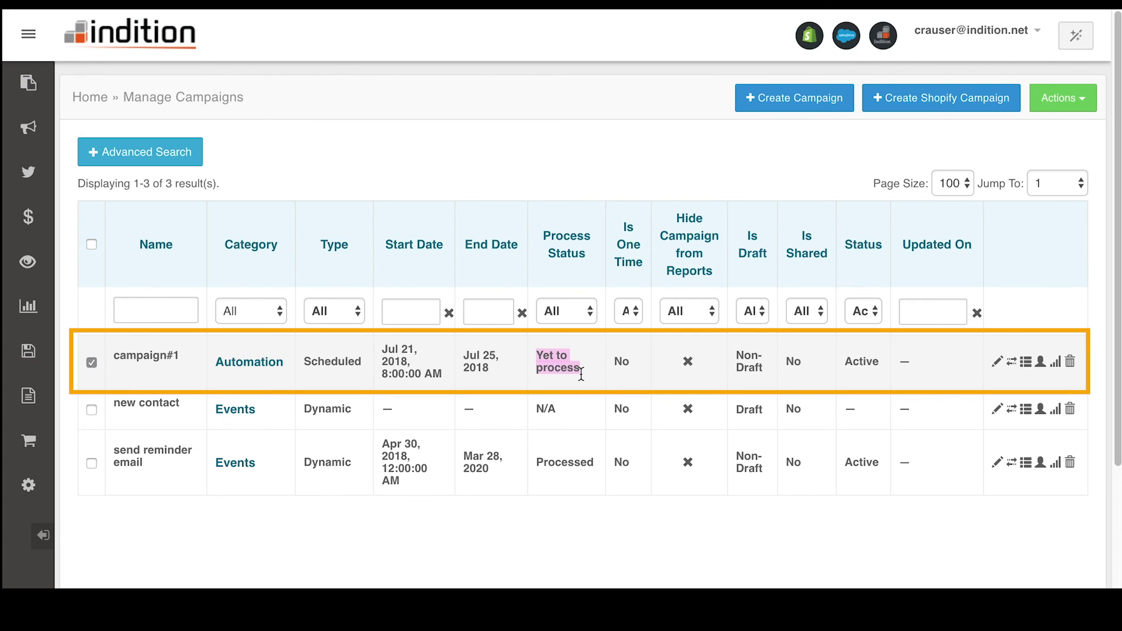